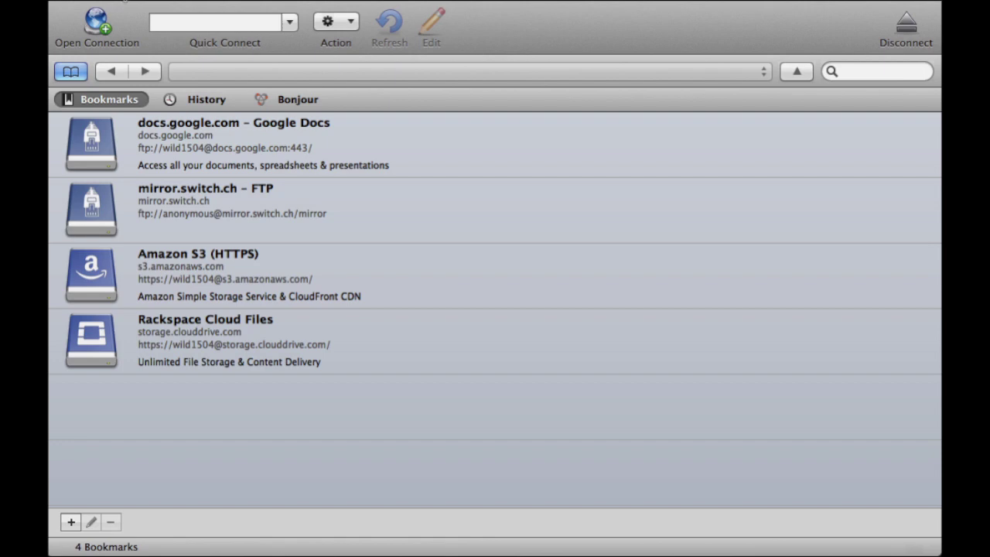
# Start a new connection using SFTP (SSH File Transfer Protocol) on port 22.
pyautogui.click(97, 30)
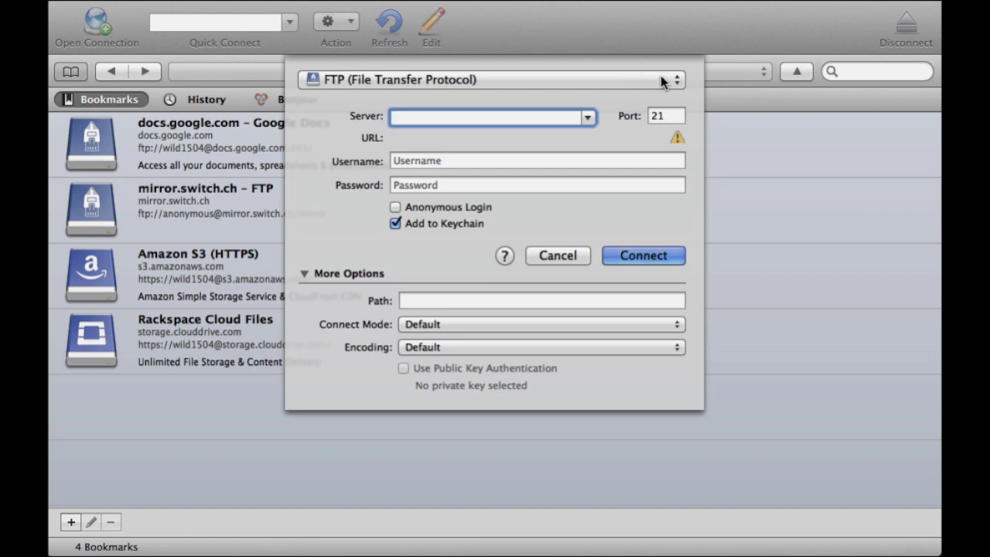
pyautogui.click(674, 81)
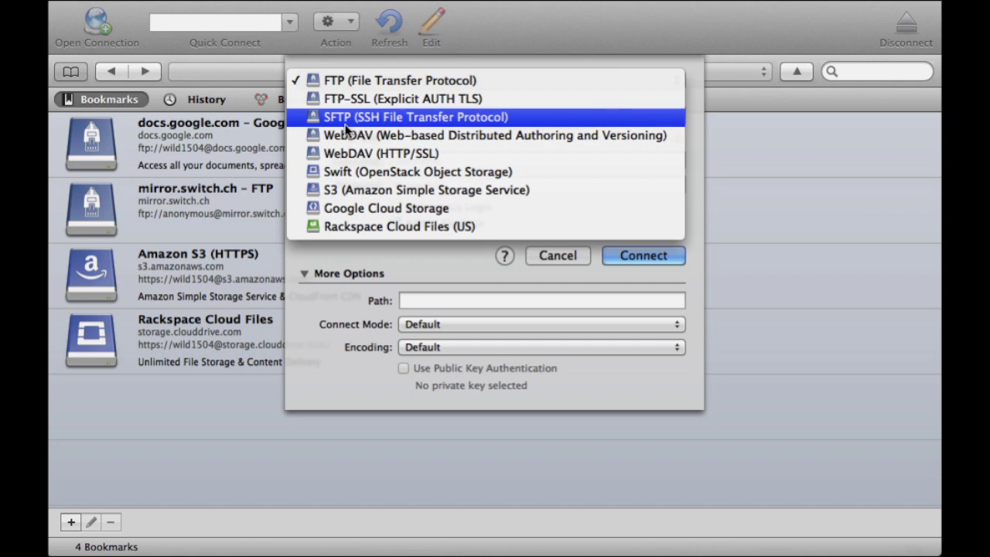
pyautogui.click(513, 116)
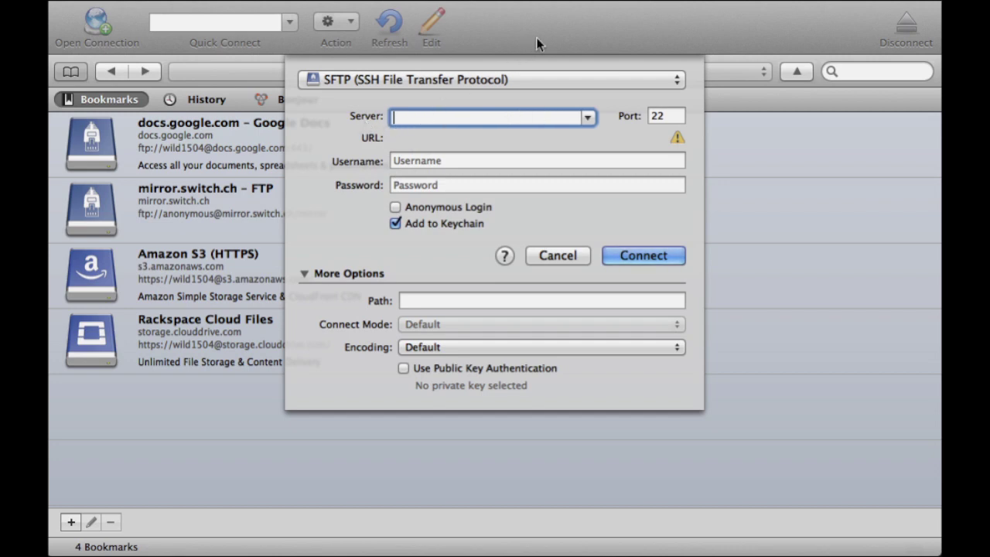
# Enter 192.168.169.7 as the server address.
pyautogui.write('192')
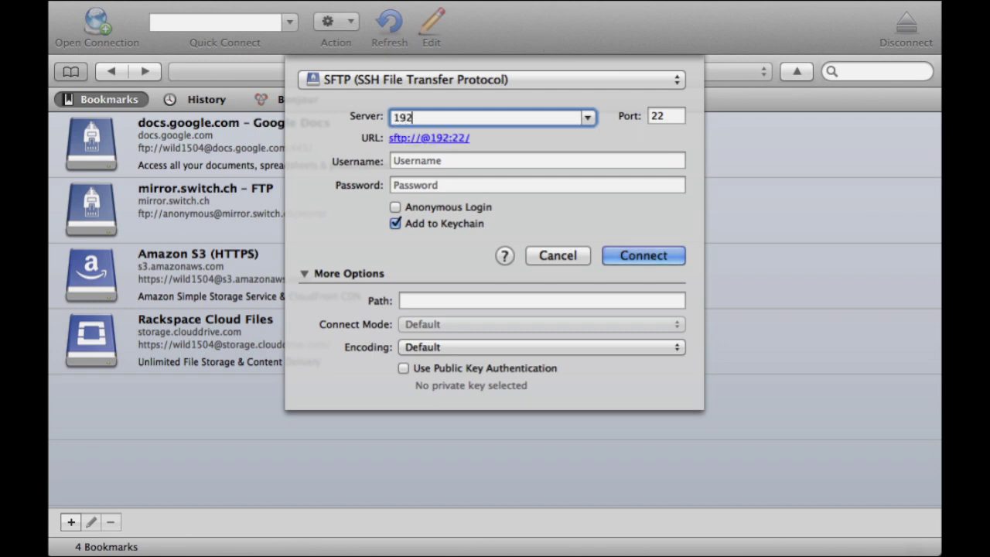
pyautogui.write('.168.')
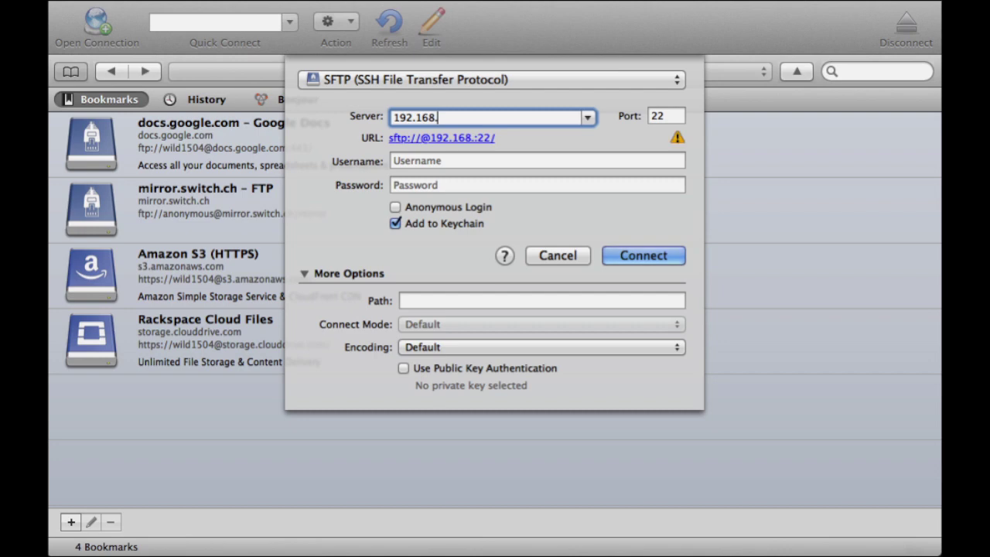
pyautogui.write('169')
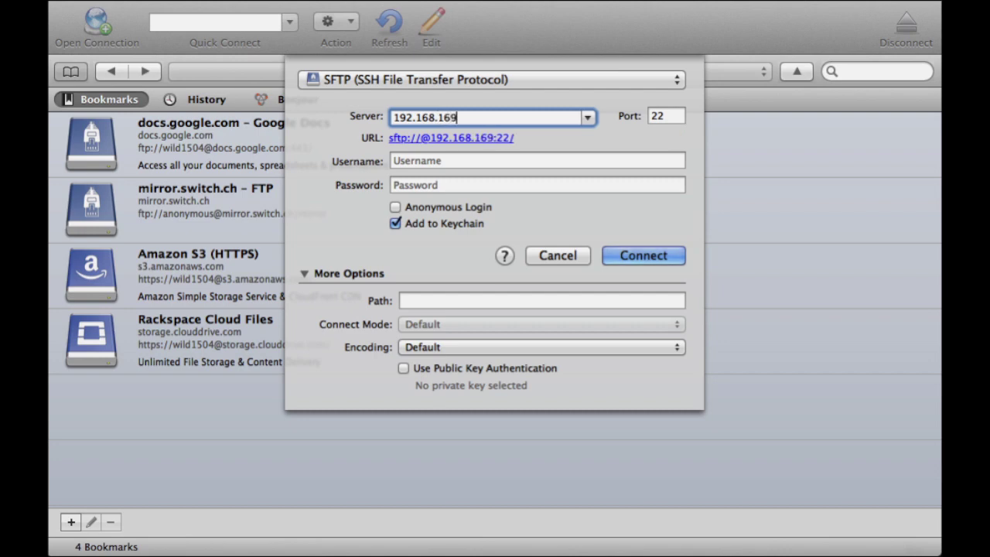
pyautogui.write('.7')
# Set the username to root, then type the account password and erase part of it.
pyautogui.click(522, 160)
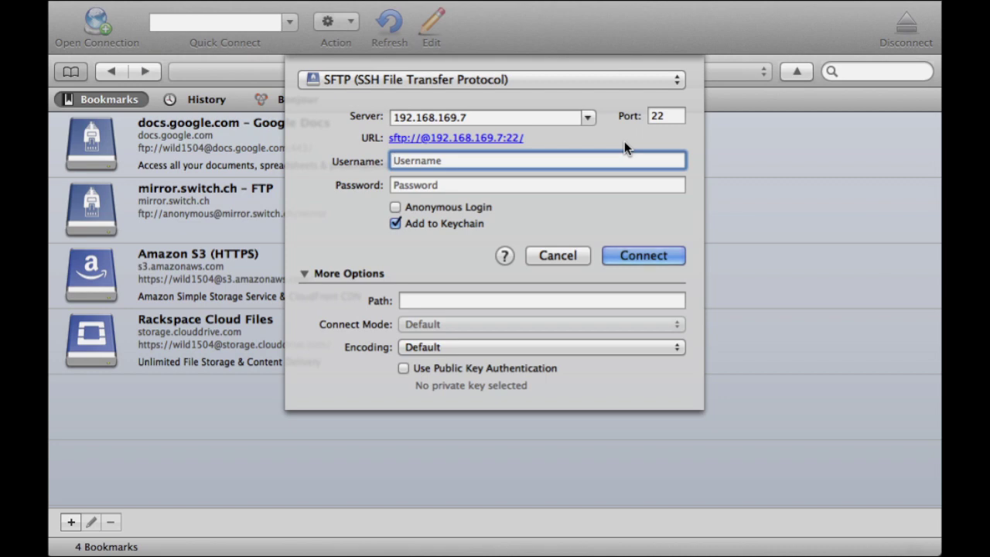
pyautogui.write('root')
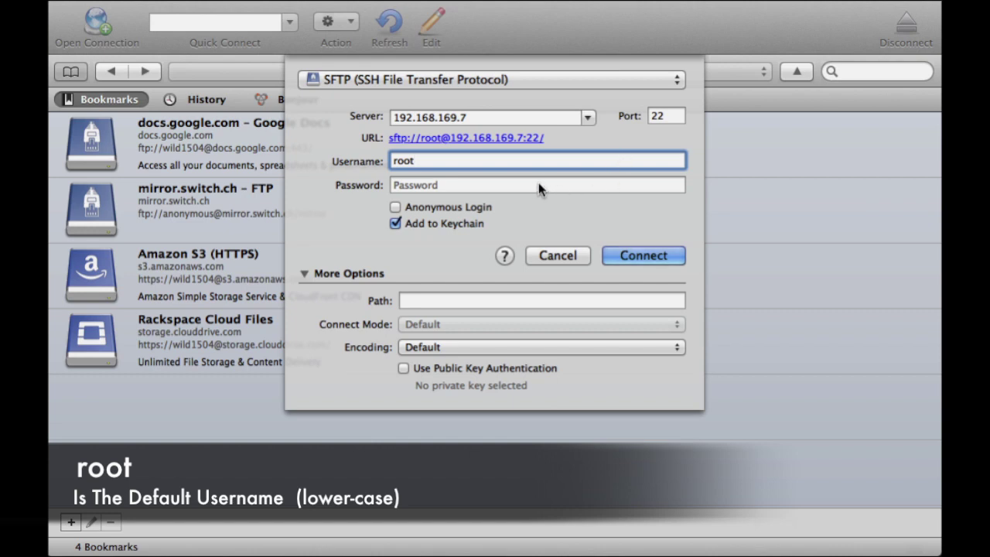
pyautogui.click(478, 184)
pyautogui.write('*******')
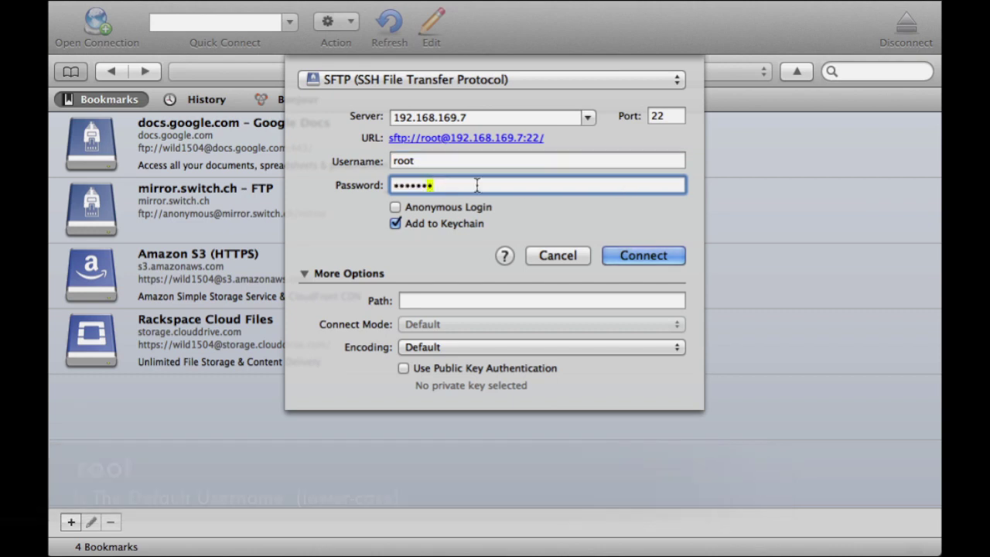
pyautogui.press('BackSpace')
pyautogui.press('BackSpace')
pyautogui.press('BackSpace')
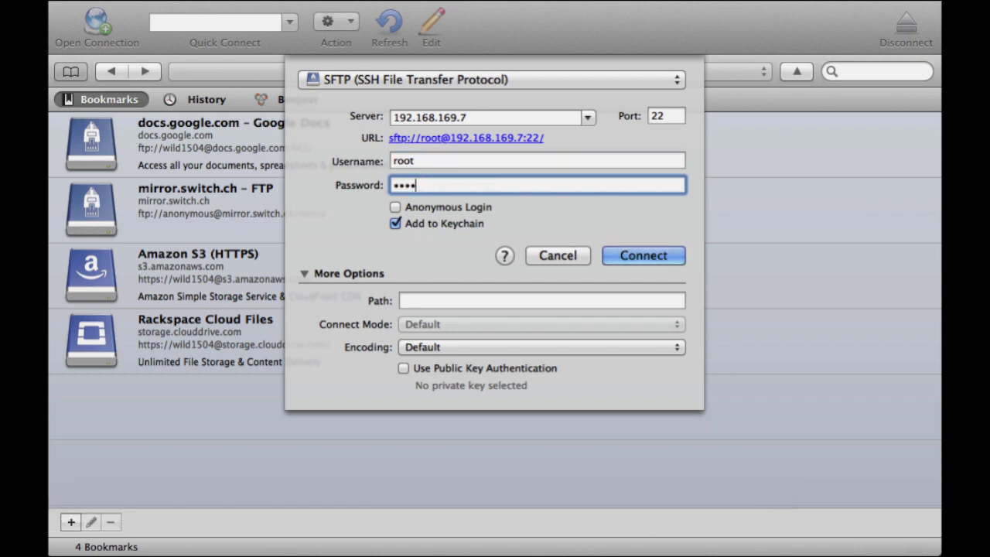
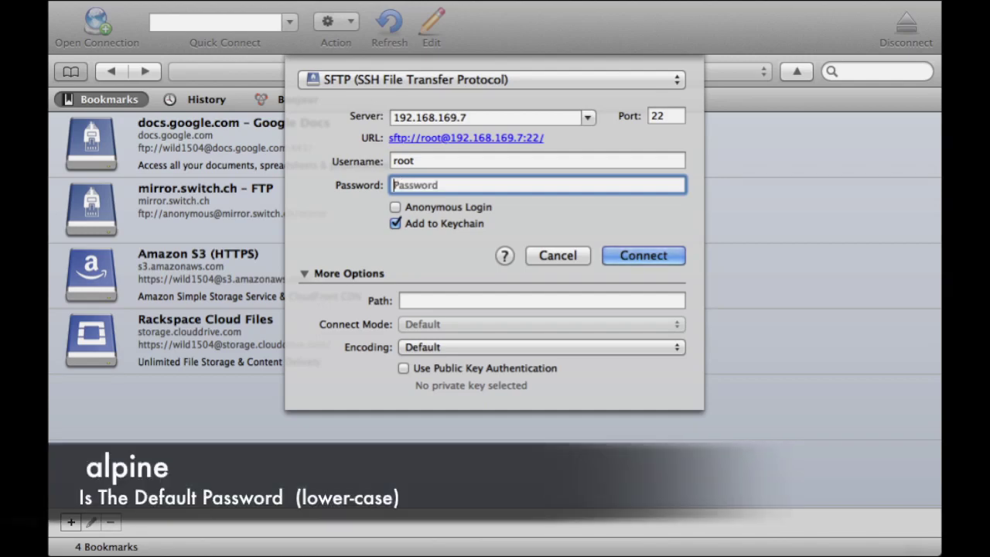
# Enter the default root password and connect to the iPad at 192.168.169.7 over SFTP.
pyautogui.write('alpinee')
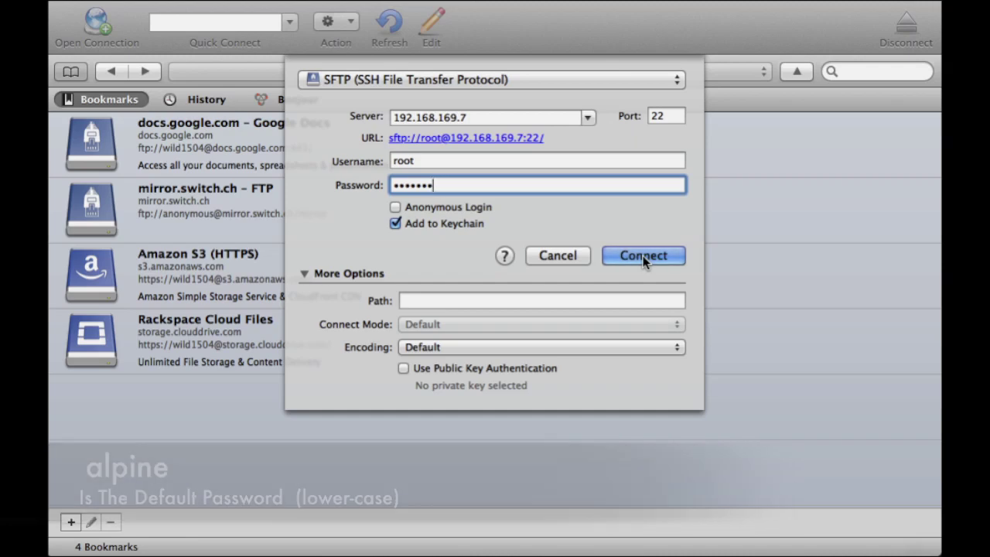
pyautogui.click(644, 256)
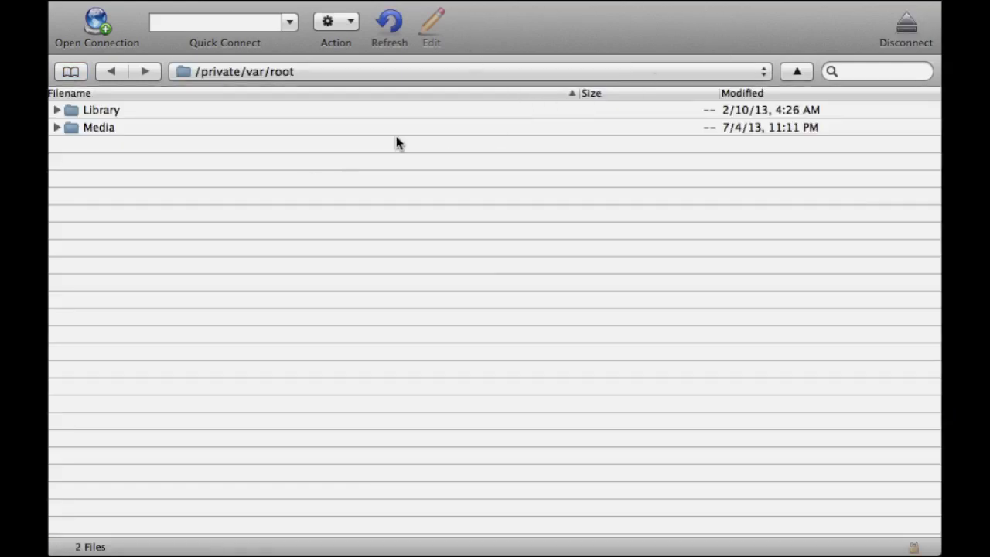
# Jump to the top-level / folder and expand var and then mobile.
pyautogui.click(764, 71)
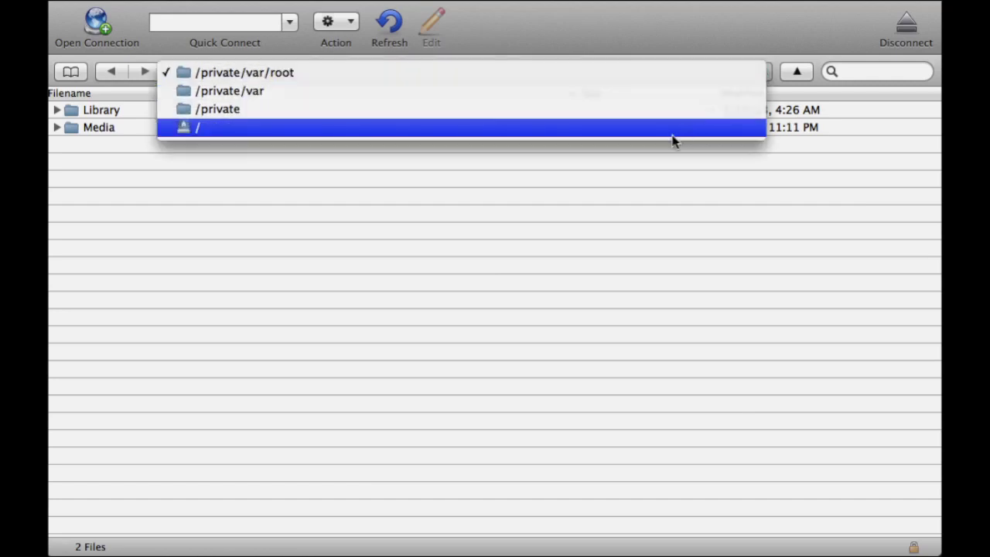
pyautogui.click(209, 126)
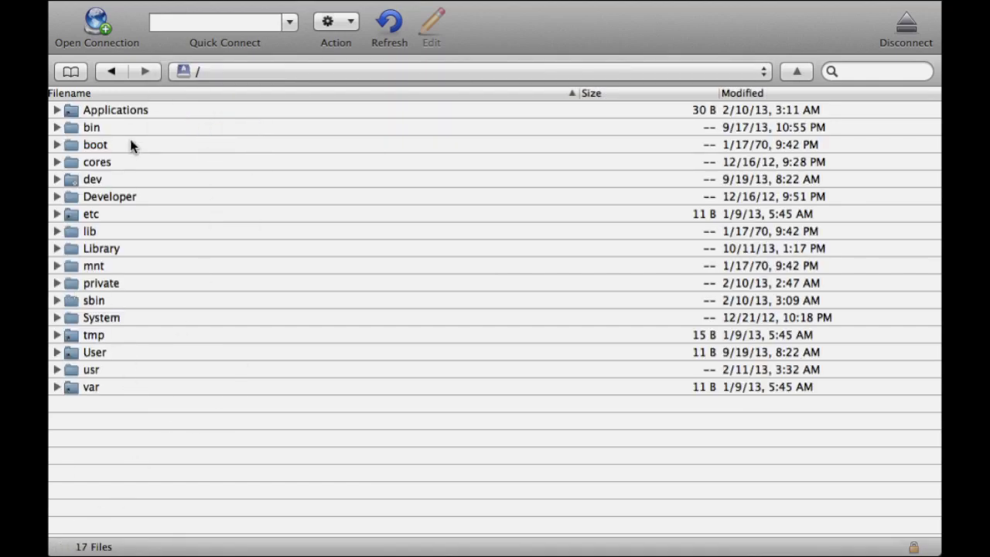
pyautogui.click(55, 388)
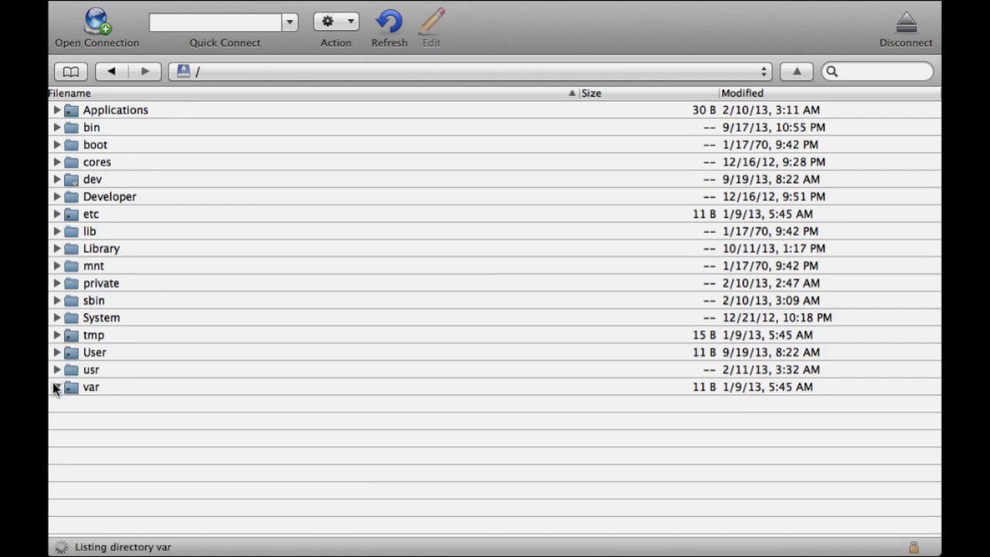
pyautogui.scroll(-5, 204, 338)
pyautogui.scroll(-6, 204, 337)
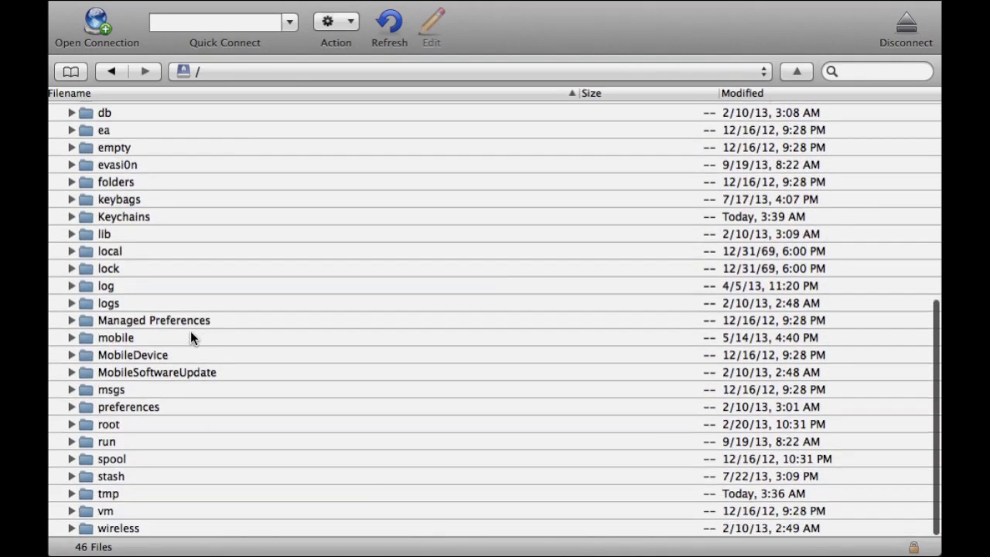
pyautogui.click(71, 338)
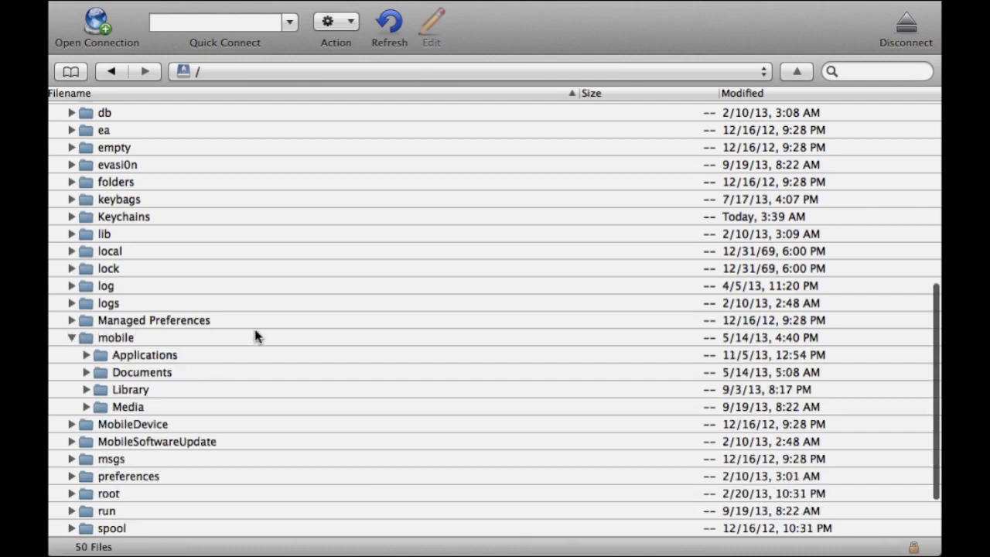
pyautogui.scroll(-3, 246, 336)
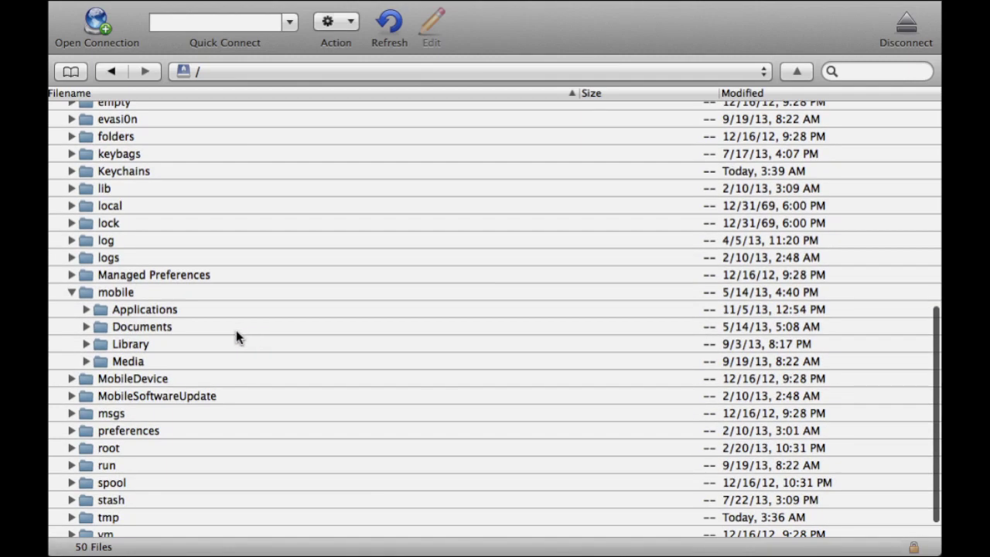
# Expand mobile's Library folder and then its Preferences folder.
pyautogui.click(86, 343)
pyautogui.scroll(-5, 229, 328)
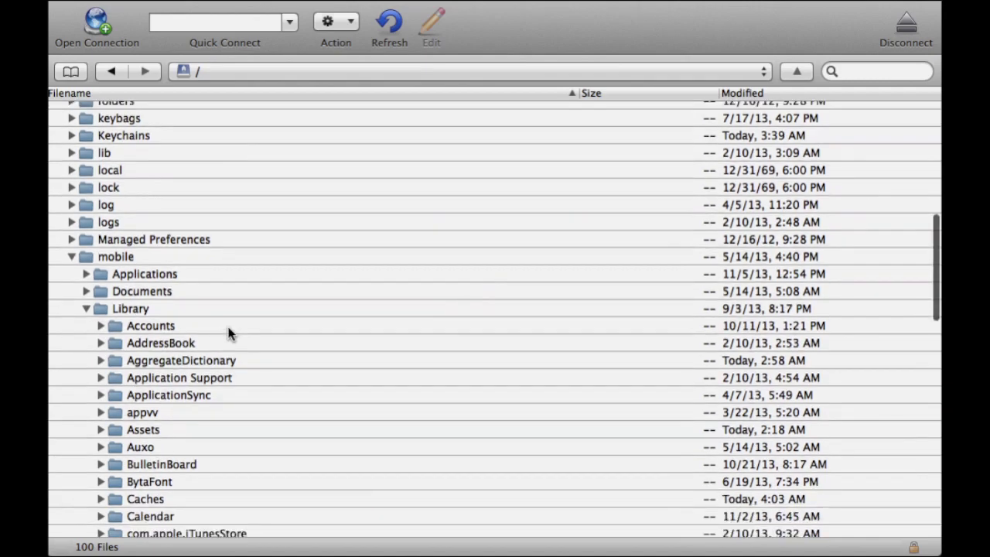
pyautogui.scroll(-5, 229, 333)
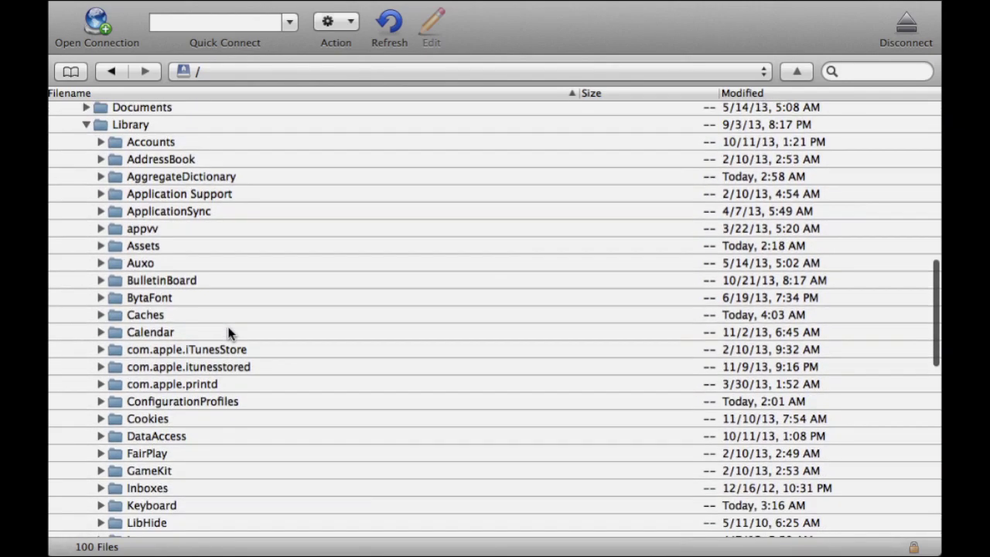
pyautogui.scroll(-5, 229, 333)
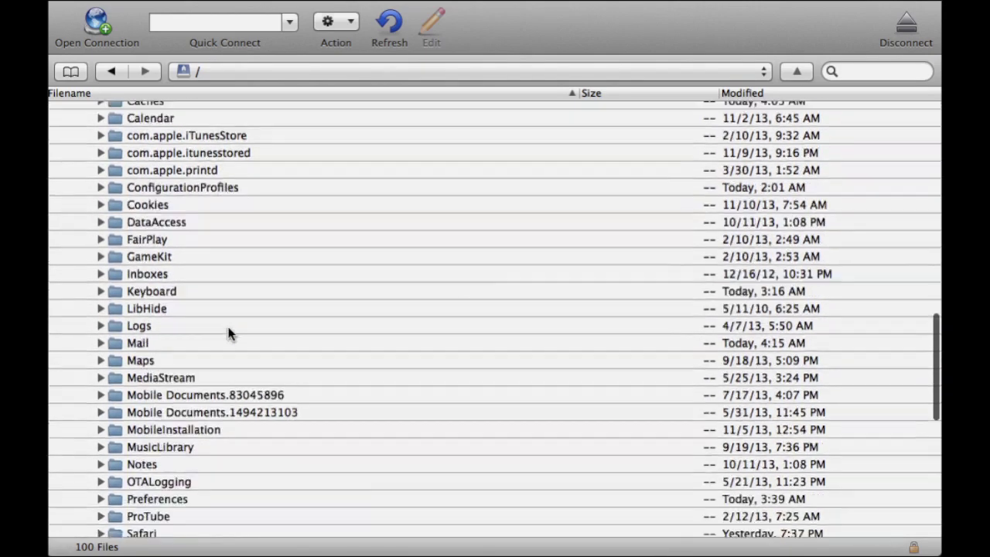
pyautogui.scroll(-5, 229, 332)
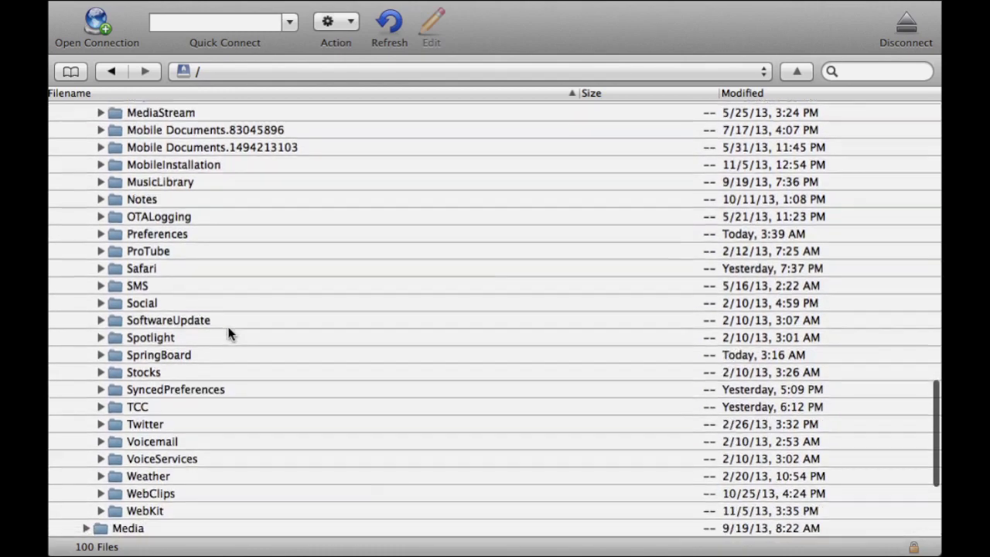
pyautogui.scroll(-3, 229, 333)
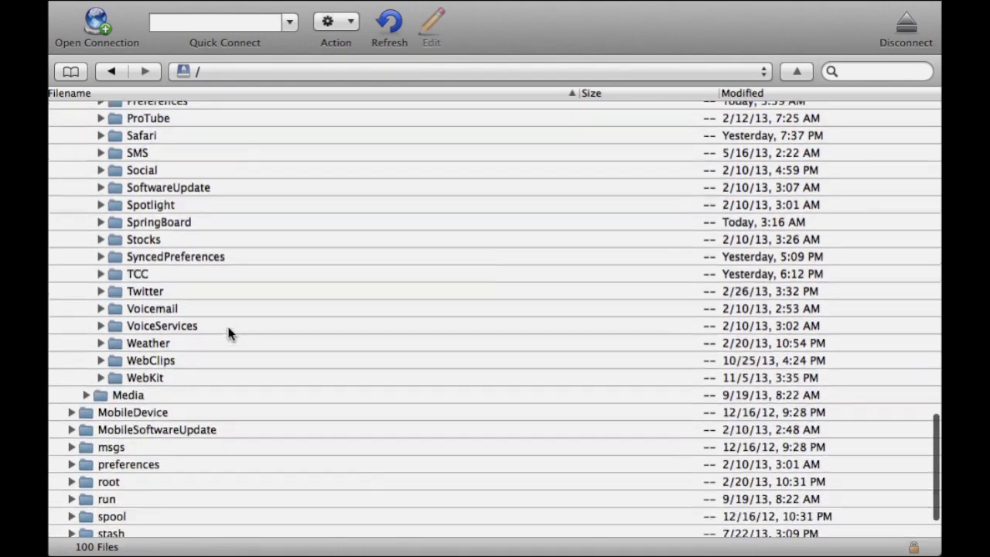
pyautogui.scroll(5, 200, 308)
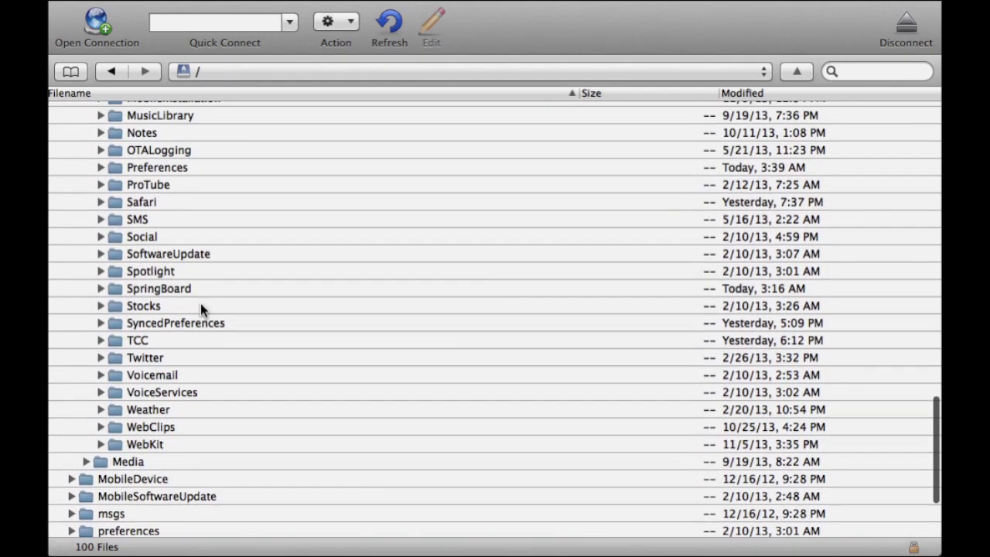
pyautogui.scroll(-1, 201, 307)
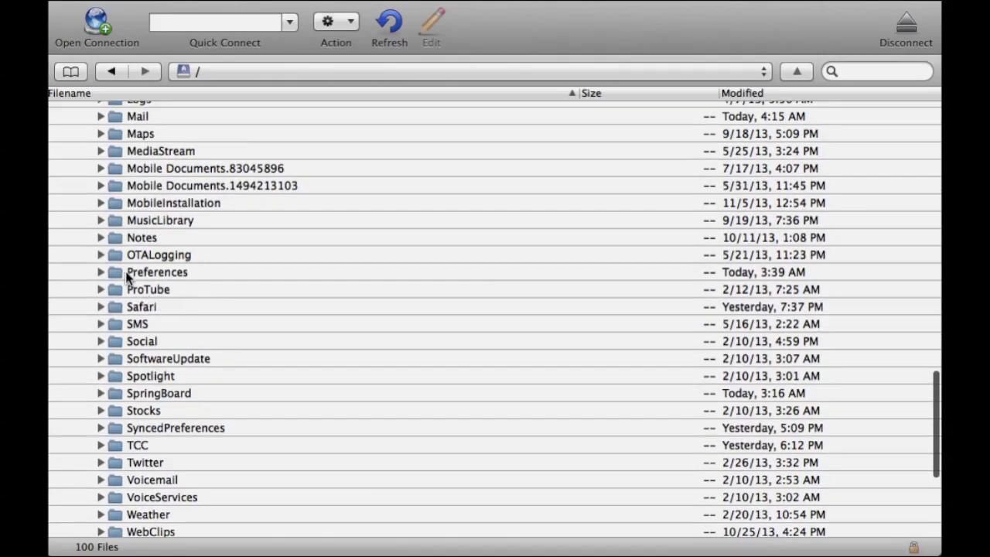
pyautogui.click(100, 272)
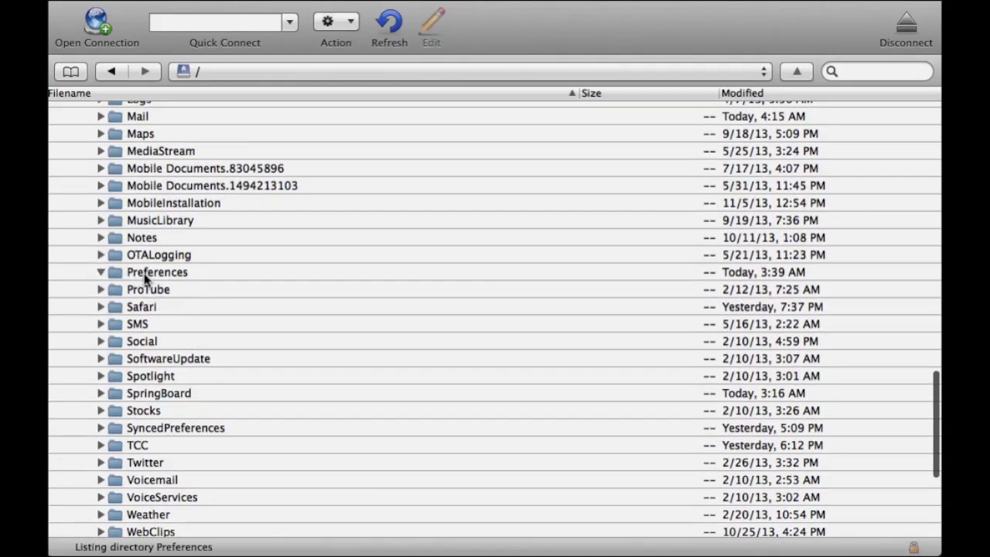
# Expand the XBMC folder inside Preferences and then its addons folder.
pyautogui.scroll(-10, 301, 292)
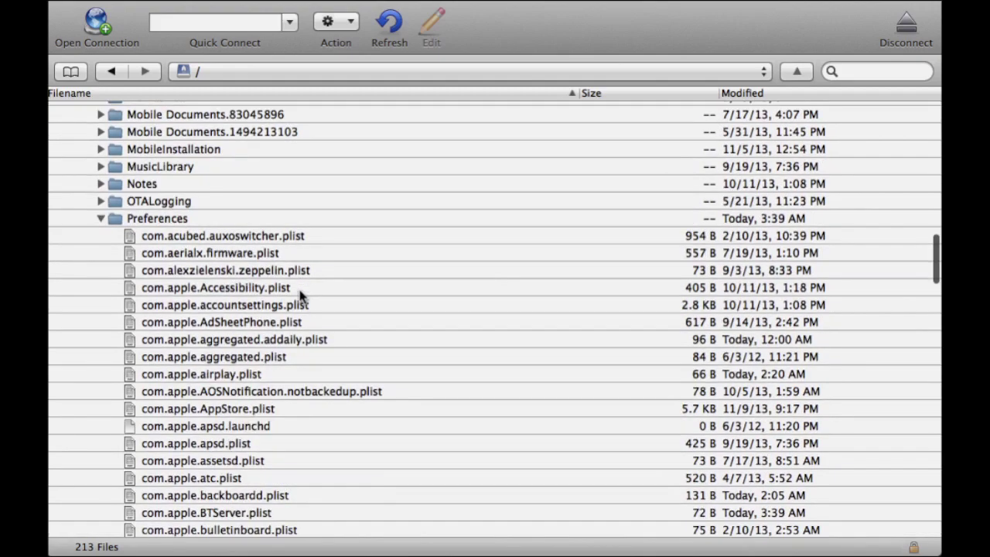
pyautogui.scroll(-15, 301, 297)
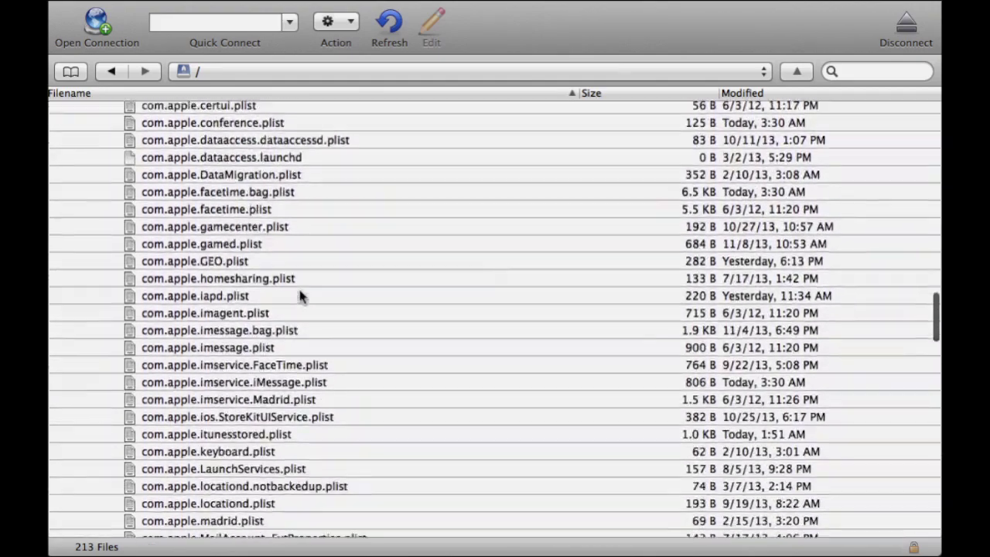
pyautogui.scroll(-16, 301, 297)
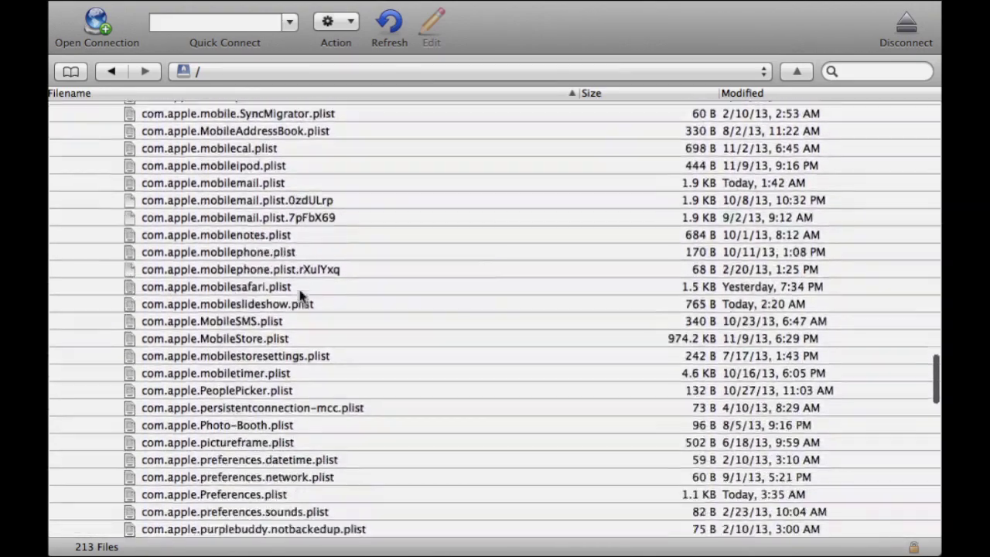
pyautogui.scroll(-13, 301, 297)
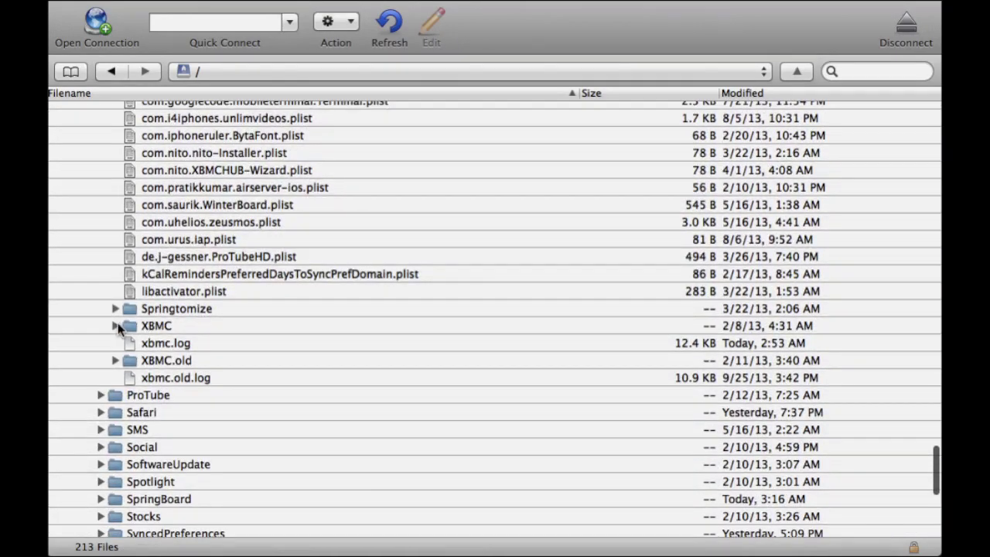
pyautogui.click(115, 326)
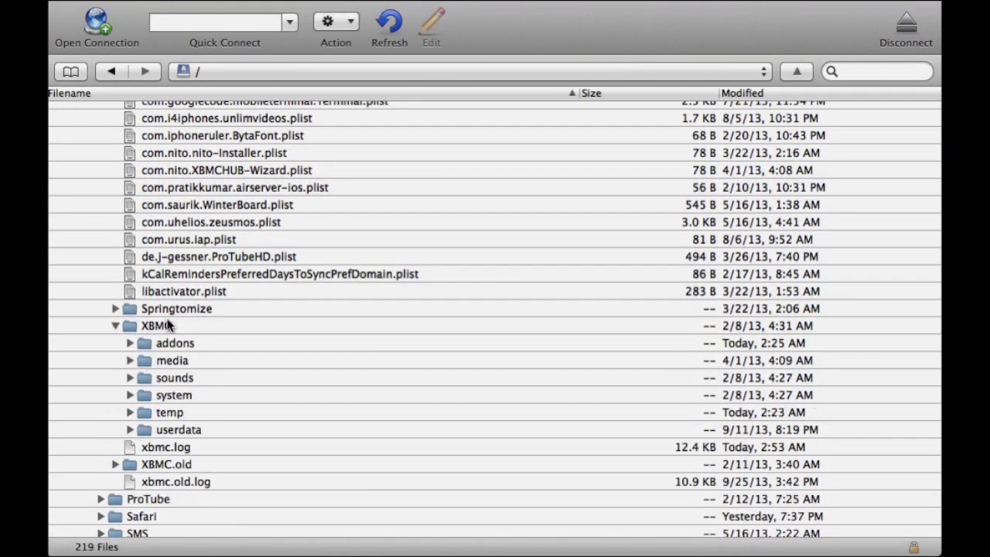
pyautogui.scroll(-2, 281, 325)
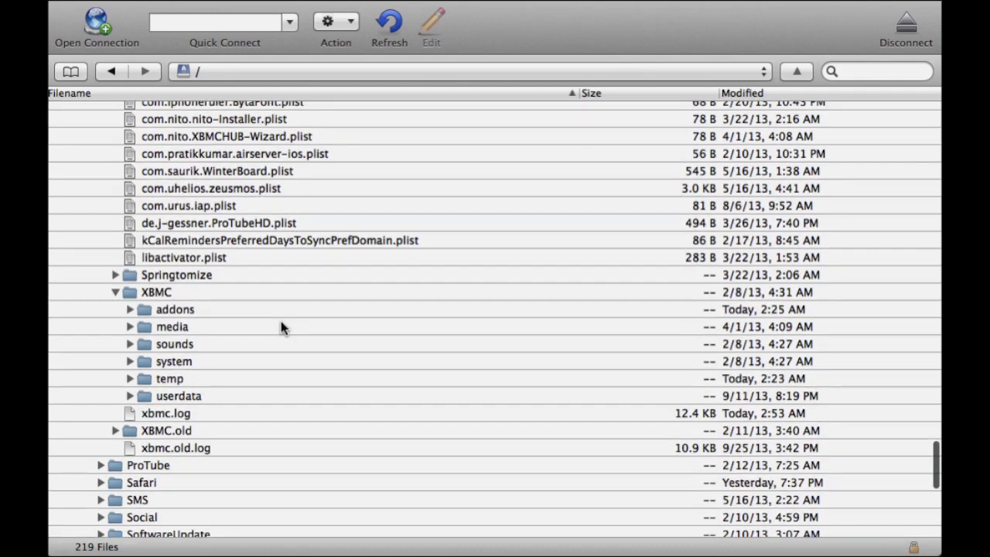
pyautogui.click(130, 309)
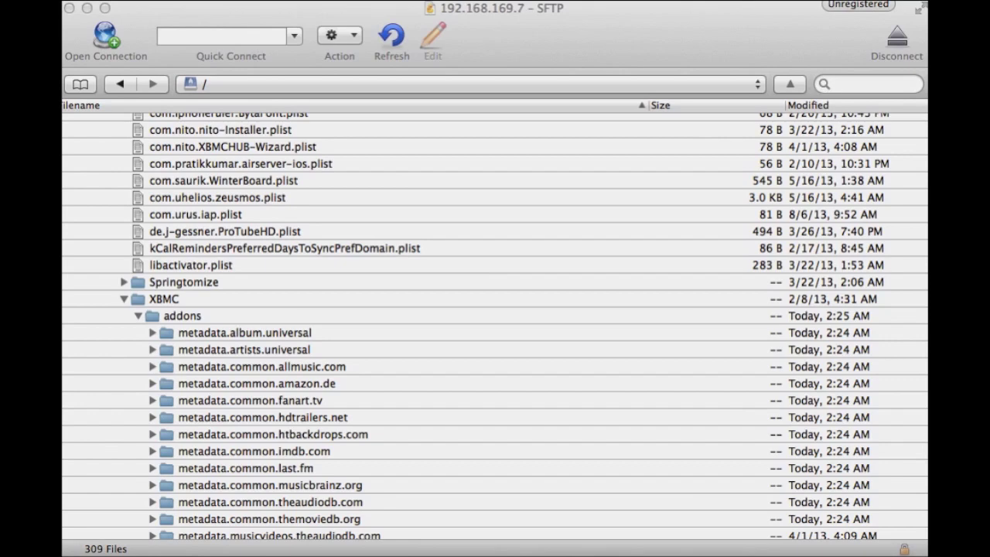
# Let the addons listing load, then switch to the Finder window holding the SuperRepo repository folder.
pyautogui.moveTo(928, 352); pyautogui.dragTo(699, 309)
pyautogui.press('super+Tab')
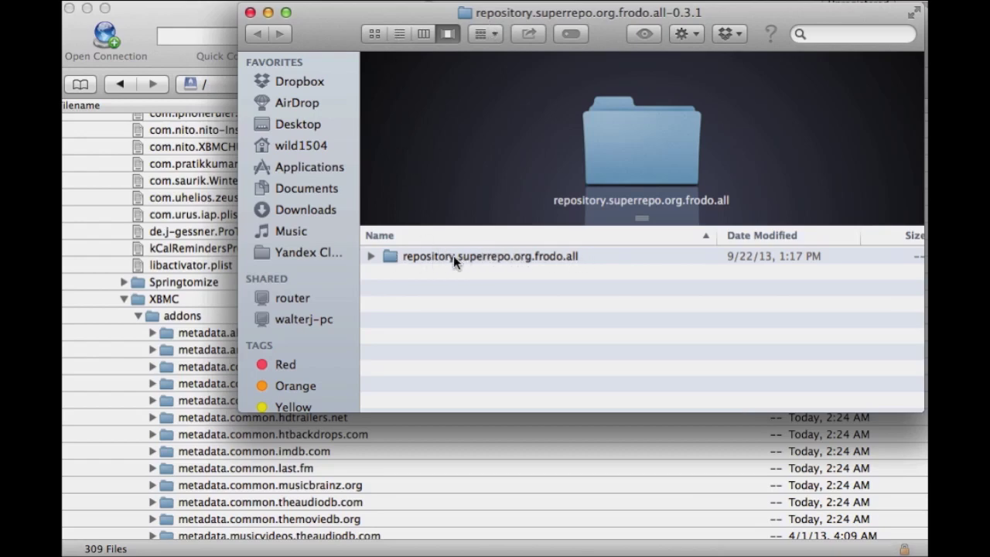
# Upload repository.superrepo.org.frodo.all from Finder into the iPad's addons folder and close the Transfers window.
pyautogui.moveTo(330, 27); pyautogui.dragTo(454, 0)
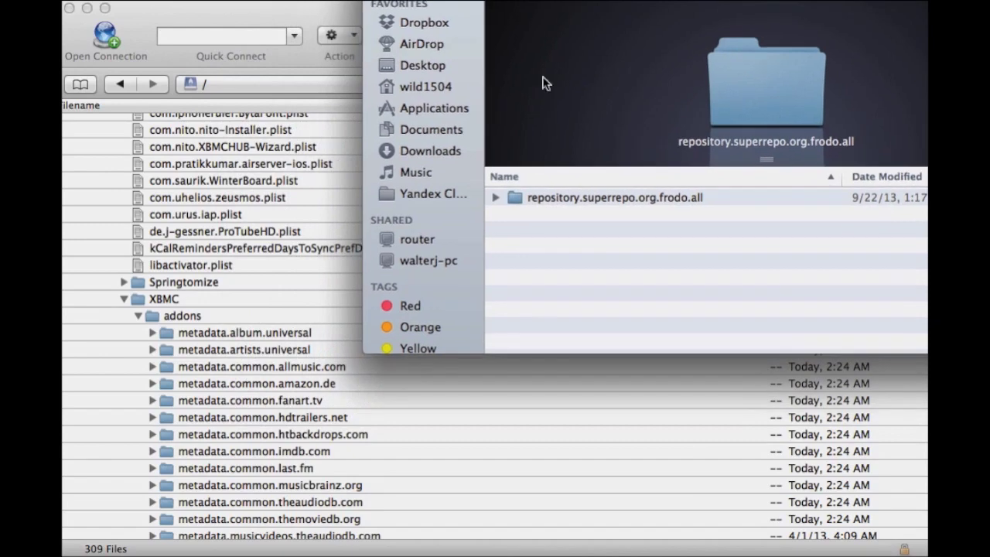
pyautogui.click(602, 201)
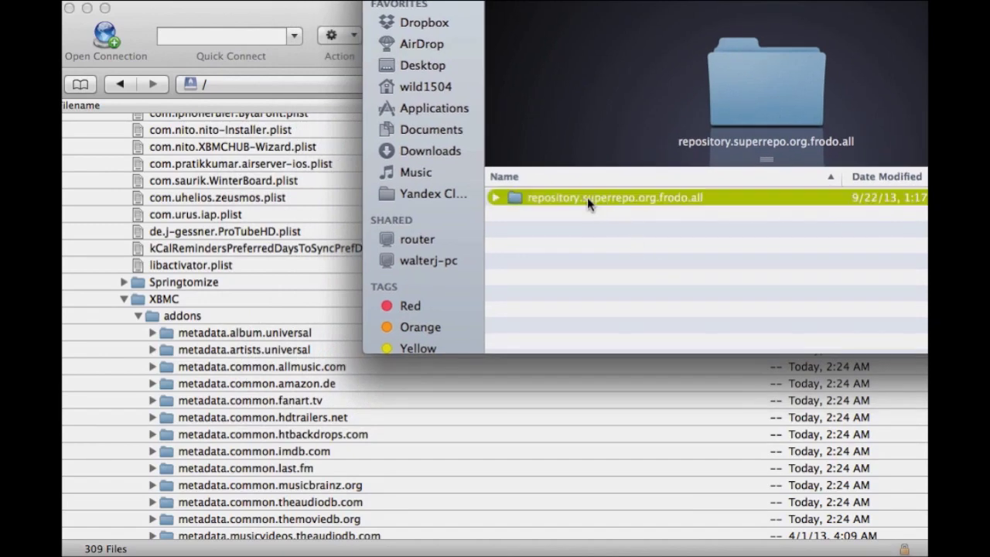
pyautogui.moveTo(568, 199); pyautogui.dragTo(205, 318)
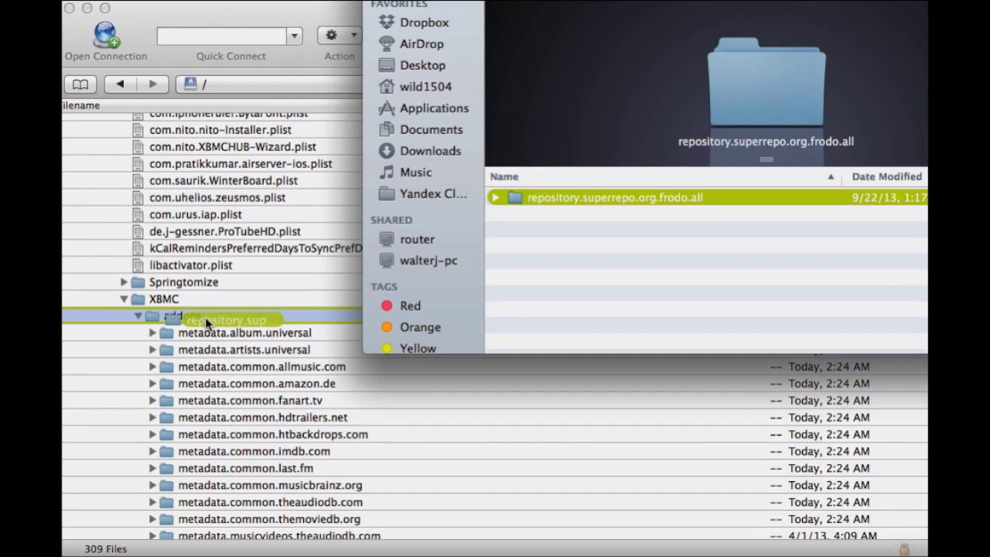
pyautogui.moveTo(205, 317); pyautogui.dragTo(205, 317)
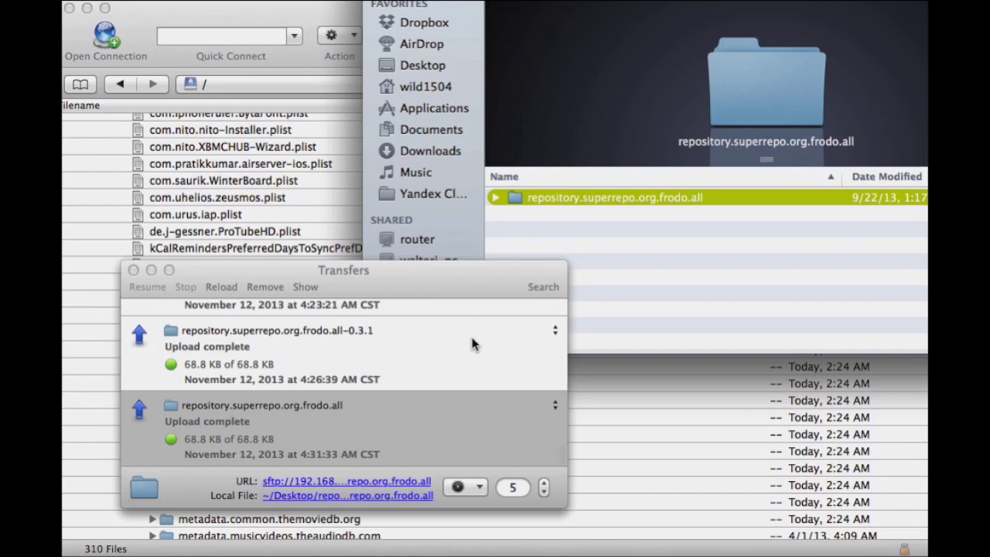
pyautogui.click(132, 270)
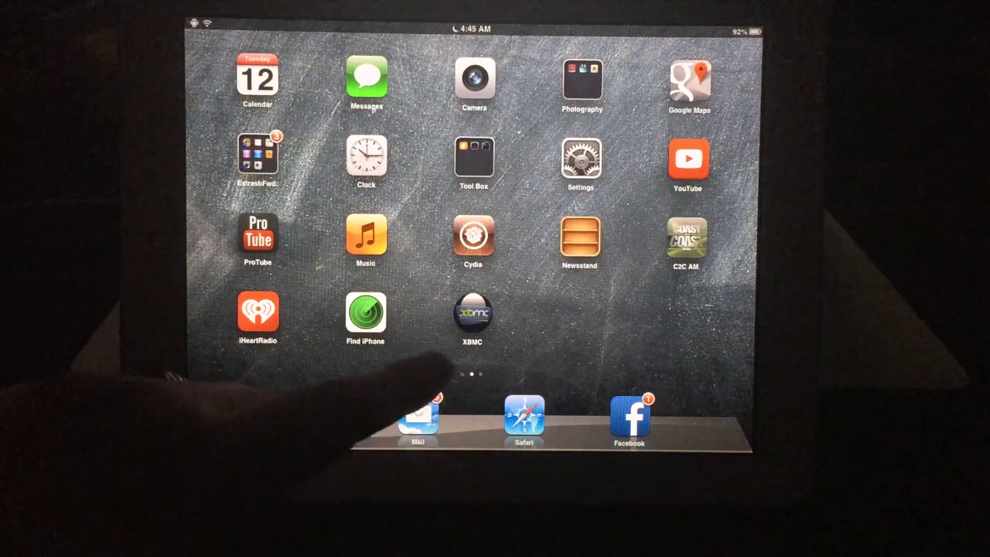
# Launch XBMC and go through System > Settings > Add-ons > Get Add-ons to SuperRepo All.
pyautogui.click(473, 313)
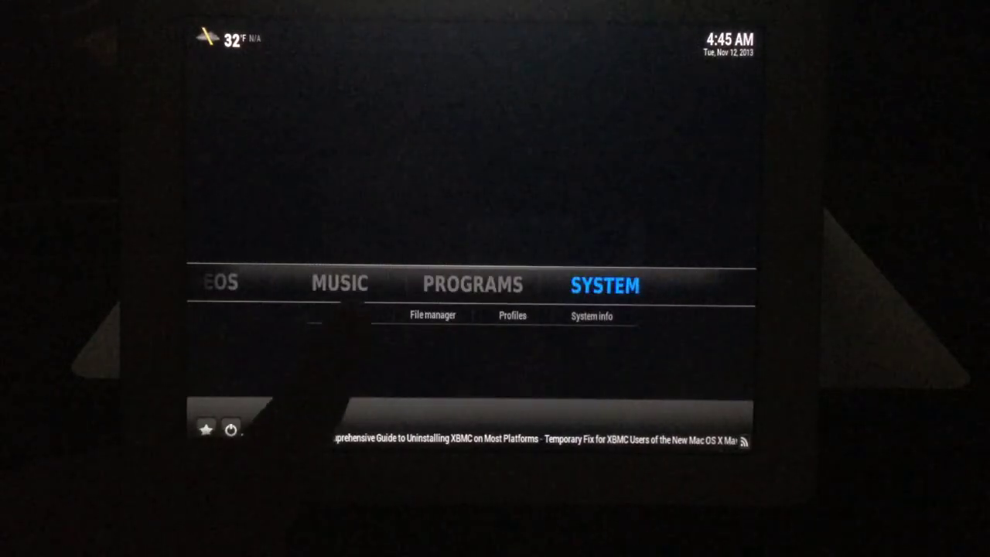
pyautogui.press('Down')
pyautogui.press('Return')
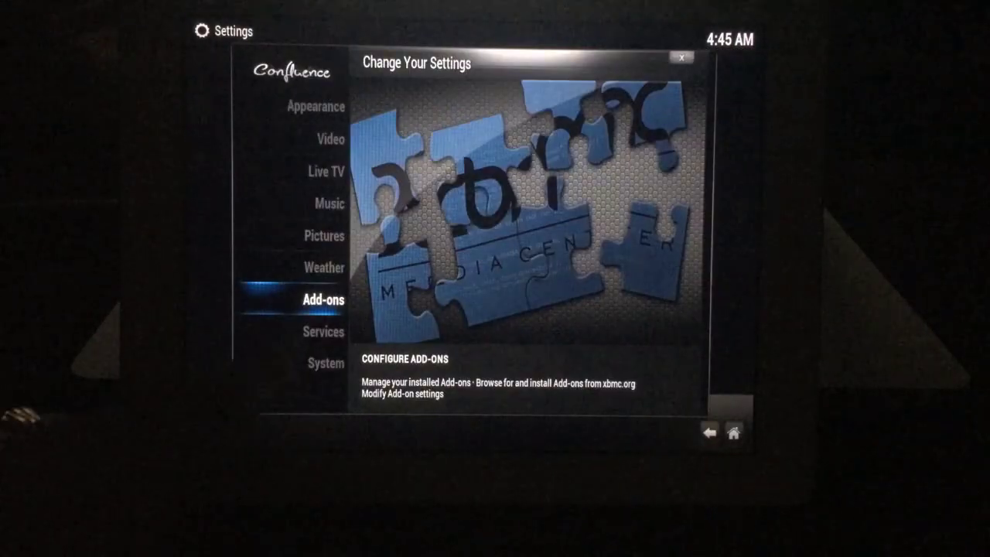
pyautogui.press('Return')
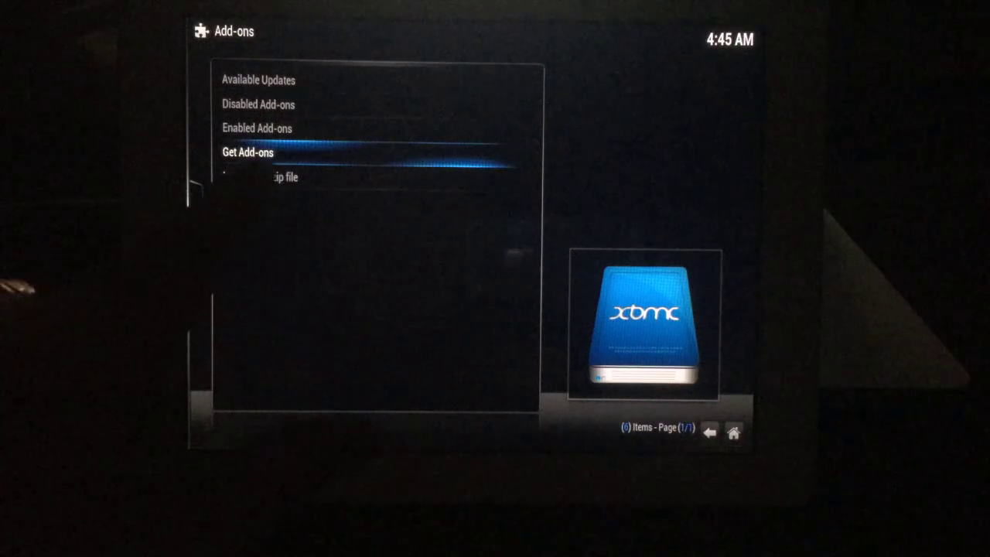
pyautogui.press('Return')
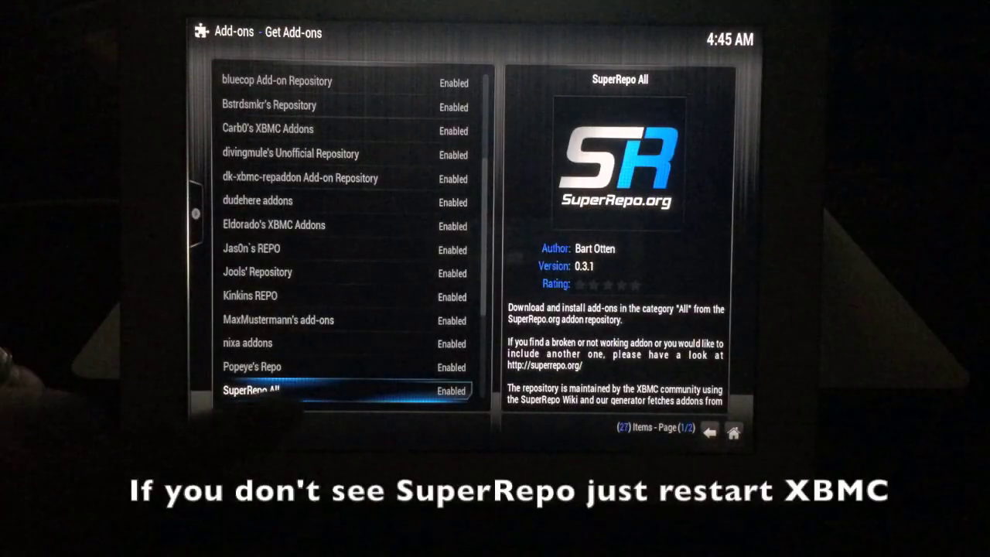
pyautogui.press('Return')
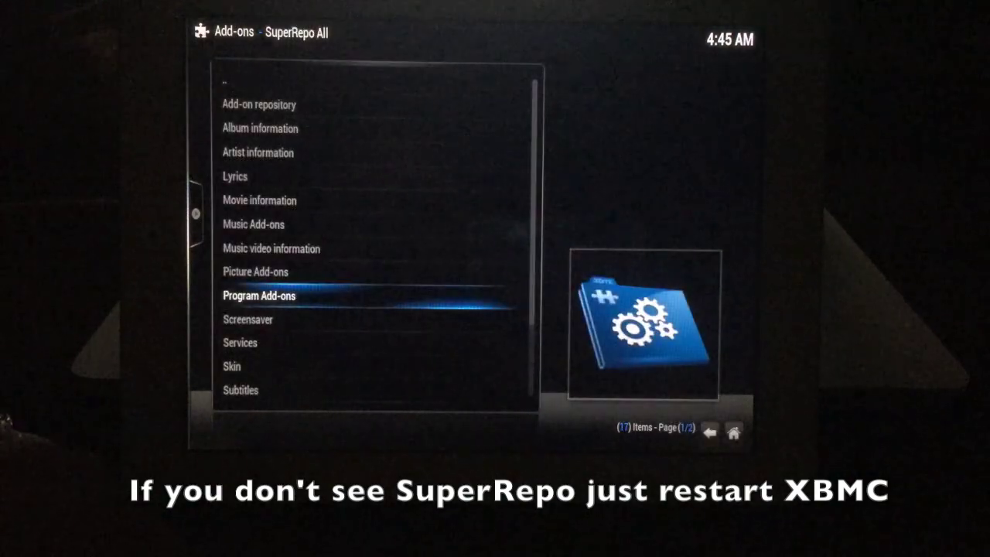
# Open the Video Add-ons category of the SuperRepo All repository.
pyautogui.press('Down')
pyautogui.press('Down')
pyautogui.press('Down')
pyautogui.press('Down')
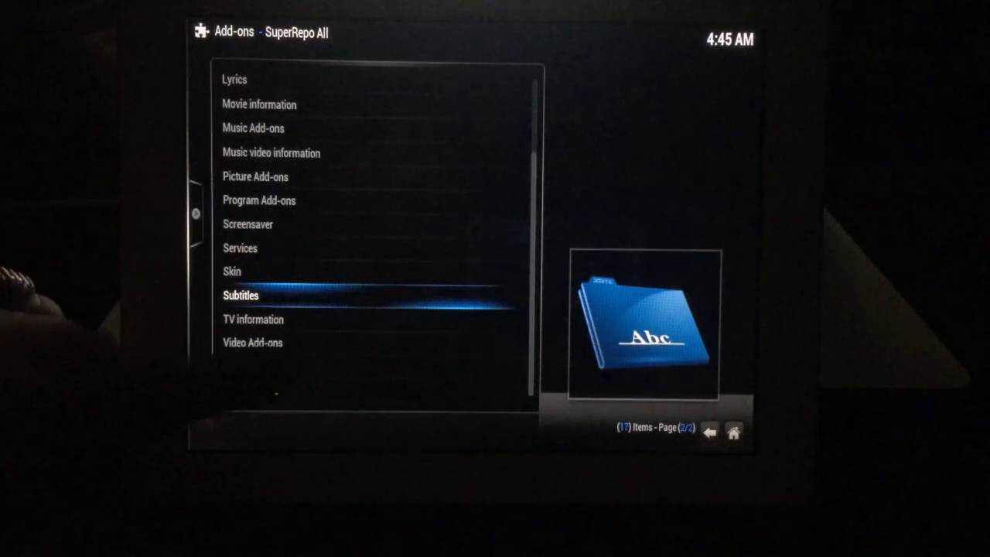
pyautogui.press('Down')
pyautogui.press('Down')
pyautogui.press('Return')
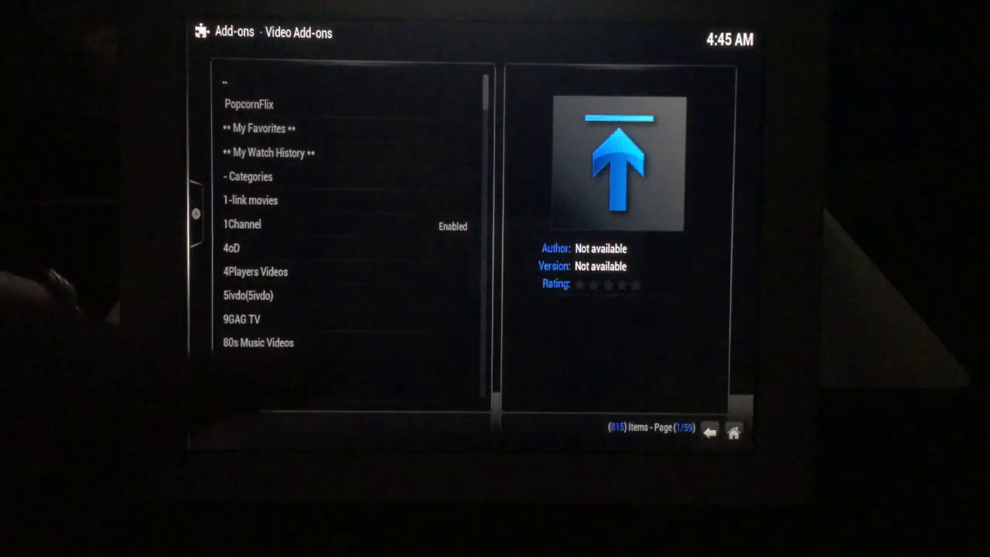
# Scroll down the video add-on list to the D entries, then back up to AshensYoutube.
pyautogui.press('Down')
pyautogui.press('Down')
pyautogui.press('Down')
pyautogui.press('Down')
pyautogui.press('Down')
pyautogui.press('Down')
pyautogui.press('Down')
pyautogui.press('Down')
pyautogui.press('Down')
pyautogui.press('Down')
pyautogui.press('Down')
pyautogui.press('Down')
pyautogui.press('Down')
pyautogui.press('Down')
pyautogui.press('Down')
pyautogui.press('Down')
pyautogui.press('Down')
pyautogui.press('Down')
pyautogui.press('Down')
pyautogui.press('Down')
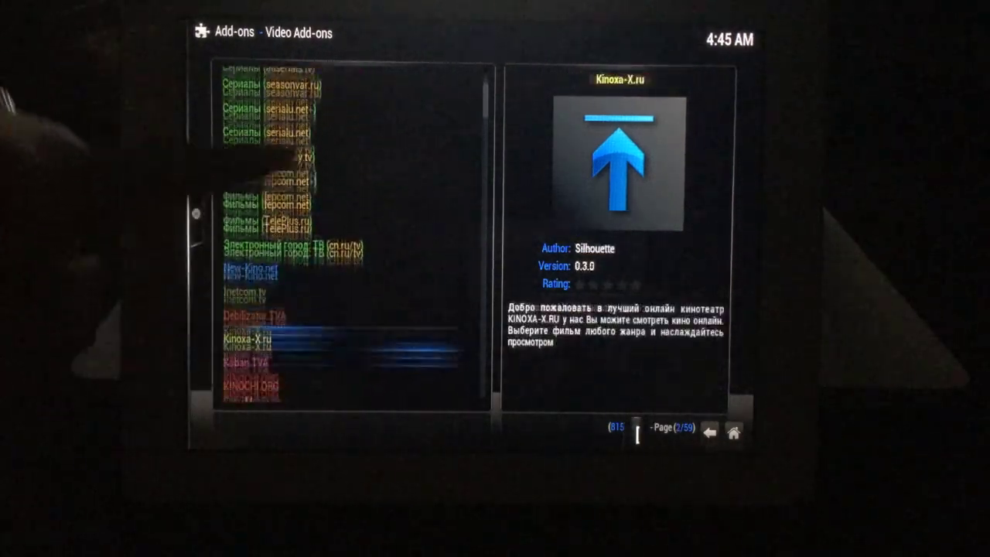
pyautogui.press('Down')
pyautogui.press('Down')
pyautogui.press('Down')
pyautogui.press('Down')
pyautogui.press('Down')
pyautogui.press('Down')
pyautogui.press('Down')
pyautogui.press('Down')
pyautogui.press('Down')
pyautogui.press('Down')
pyautogui.press('Down')
pyautogui.press('Down')
pyautogui.press('Down')
pyautogui.press('Down')
pyautogui.press('Down')
pyautogui.press('Down')
pyautogui.press('Down')
pyautogui.press('Down')
pyautogui.press('Down')
pyautogui.press('Down')
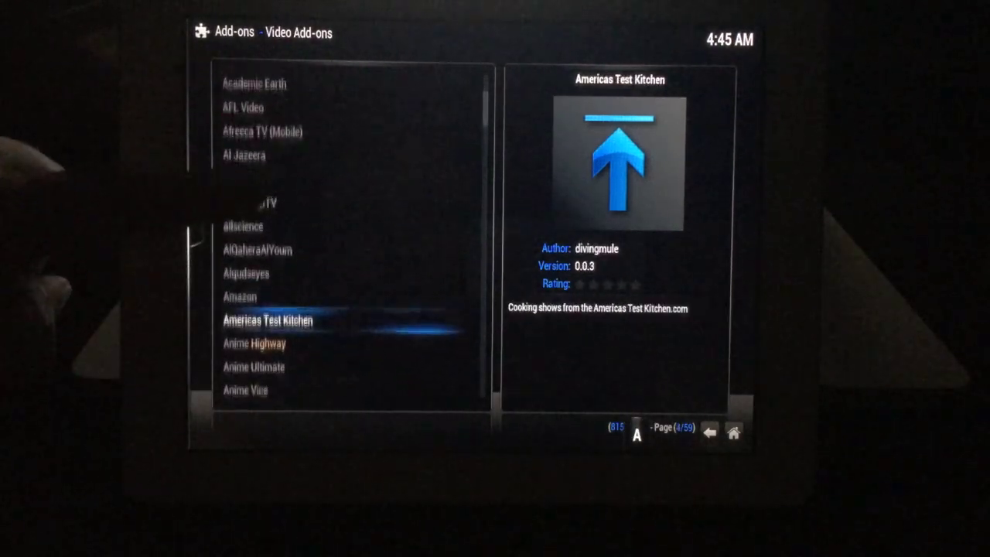
pyautogui.press('Down')
pyautogui.press('Down')
pyautogui.press('Down')
pyautogui.press('Down')
pyautogui.press('Down')
pyautogui.press('Down')
pyautogui.press('Down')
pyautogui.press('Down')
pyautogui.press('Down')
pyautogui.press('Down')
pyautogui.press('Down')
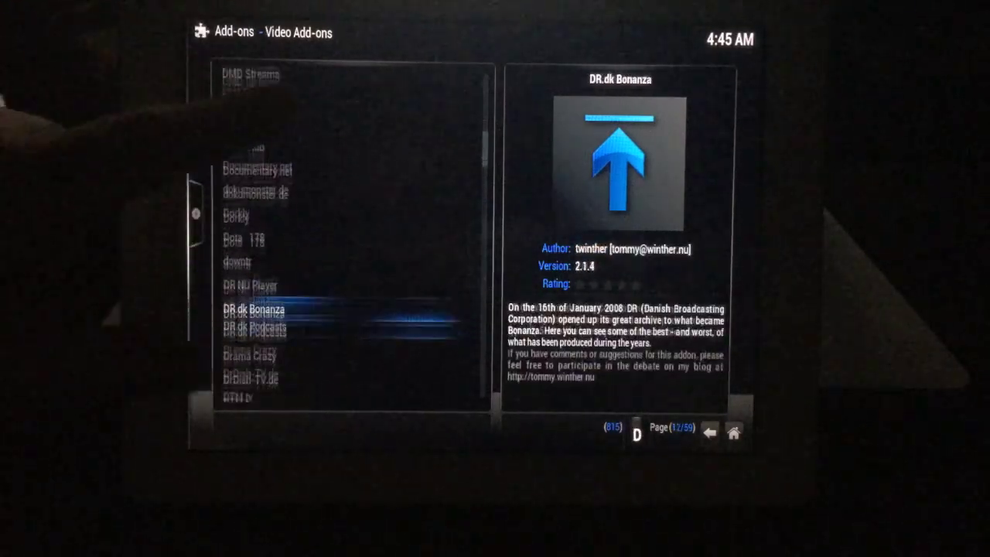
pyautogui.press('Down')
pyautogui.press('Down')
pyautogui.press('Down')
pyautogui.press('Down')
pyautogui.press('Up')
pyautogui.press('Up')
pyautogui.press('Up')
pyautogui.press('Up')
pyautogui.press('Up')
pyautogui.press('Up')
pyautogui.press('Up')
pyautogui.press('Up')
pyautogui.press('Up')
pyautogui.press('Up')
pyautogui.press('Up')
pyautogui.press('Up')
pyautogui.press('Up')
pyautogui.press('Up')
pyautogui.press('Up')
pyautogui.press('Up')
pyautogui.press('Up')
pyautogui.press('Up')
pyautogui.press('Up')
pyautogui.press('Up')
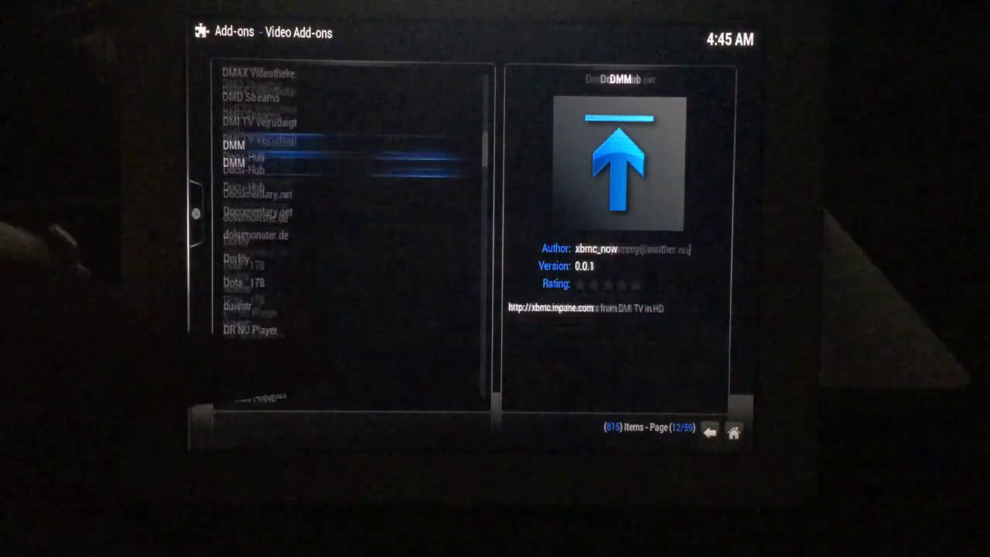
pyautogui.press('Up')
pyautogui.press('Up')
pyautogui.press('Up')
pyautogui.press('Up')
pyautogui.press('Up')
pyautogui.press('Up')
pyautogui.press('Up')
pyautogui.press('Up')
pyautogui.press('Up')
pyautogui.press('Up')
pyautogui.press('Up')
pyautogui.press('Up')
pyautogui.press('Up')
pyautogui.press('Up')
pyautogui.press('Up')
pyautogui.press('Up')
pyautogui.press('Up')
pyautogui.press('Up')
pyautogui.press('Up')
pyautogui.press('Up')
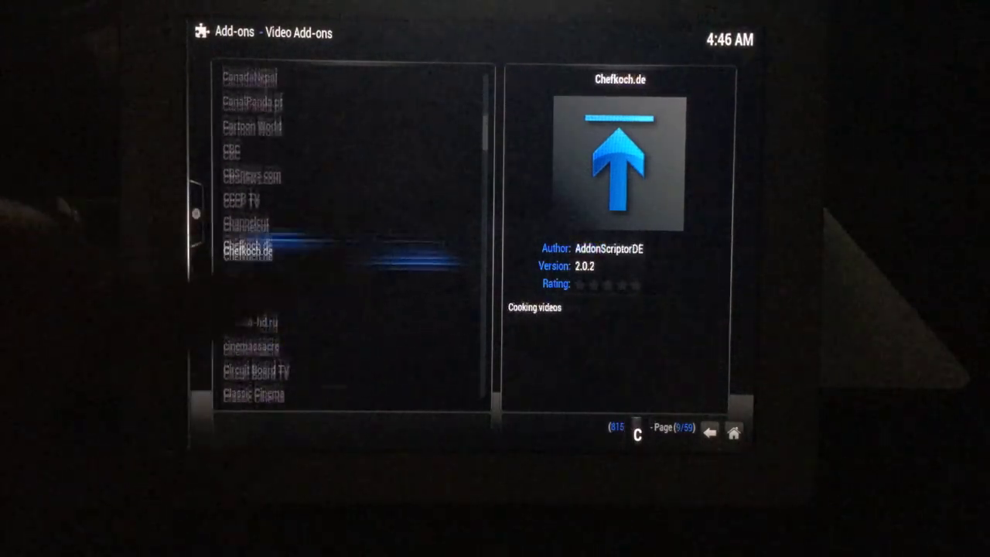
pyautogui.press('Up')
pyautogui.press('Up')
pyautogui.press('Up')
pyautogui.press('Up')
pyautogui.press('Up')
pyautogui.press('Up')
pyautogui.press('Up')
pyautogui.press('Up')
pyautogui.press('Up')
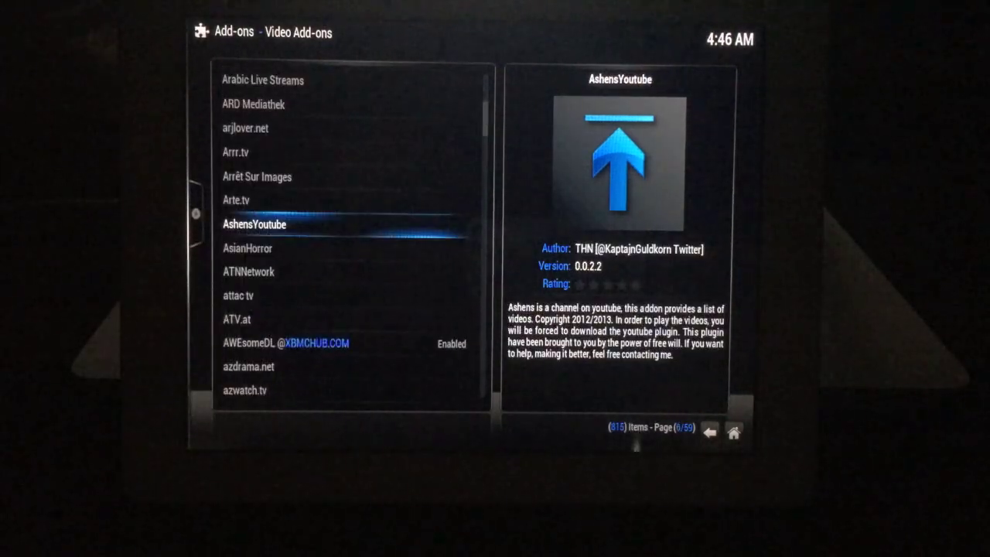